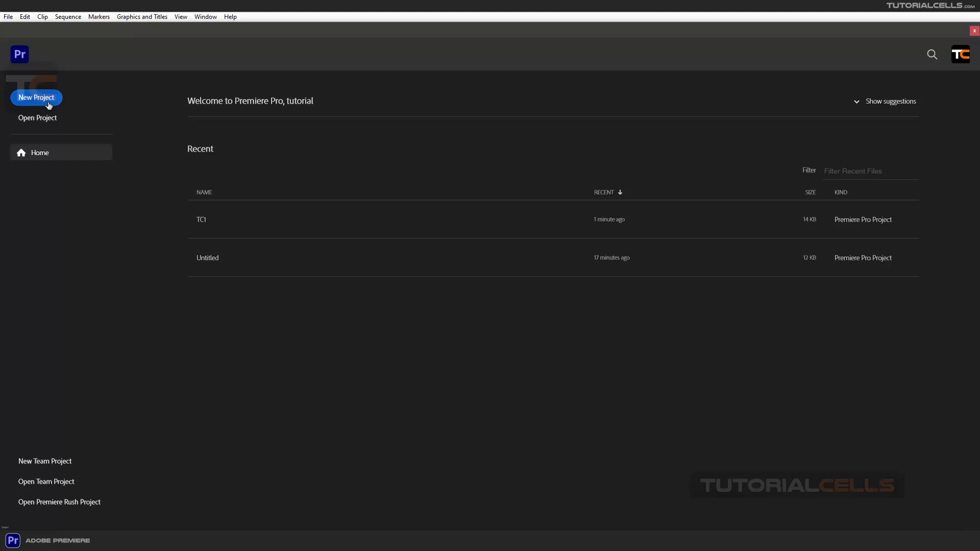
- Create a new project named TC1 from the DockAtitlanTL and Tikal sample clips, replacing the existing project of that name
left_click(35, 97)
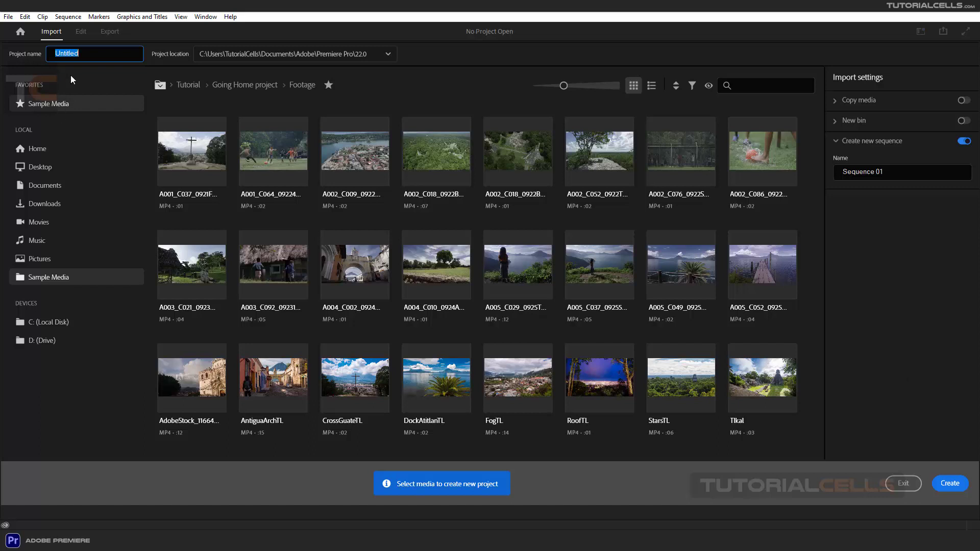
type("TC1")
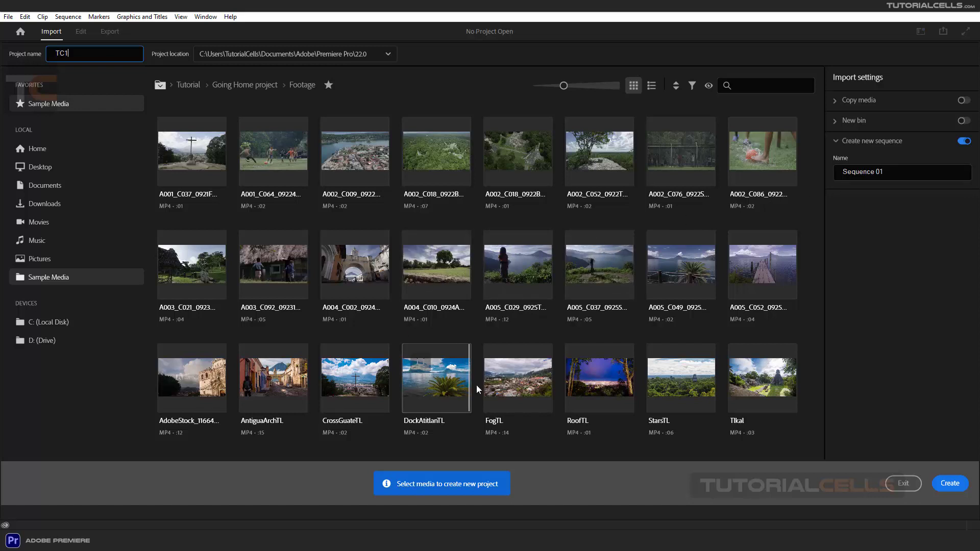
left_click(452, 386)
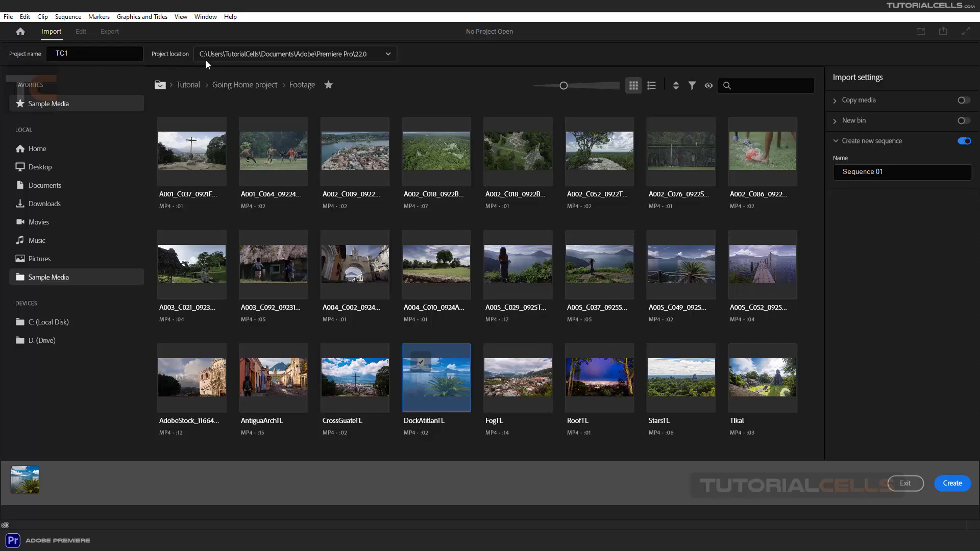
left_click(388, 59)
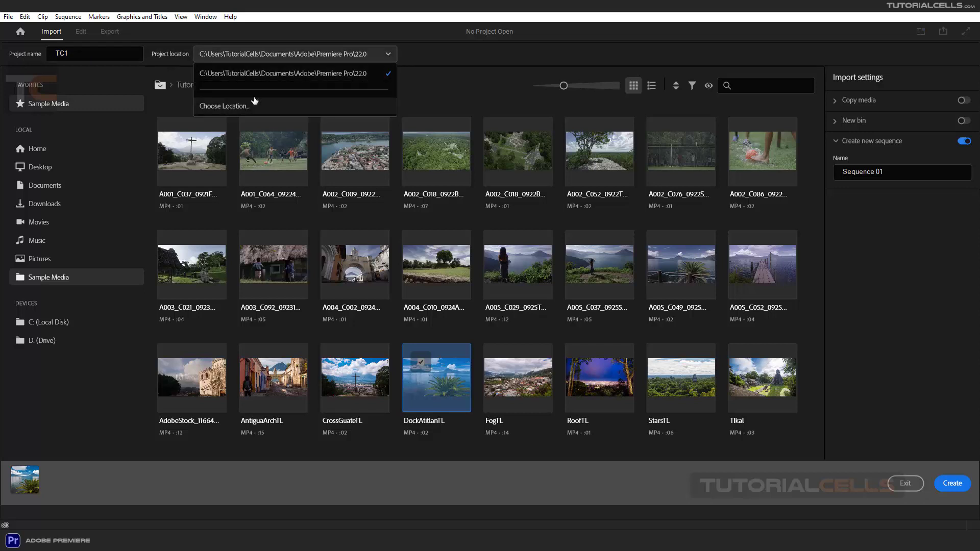
left_click(437, 90)
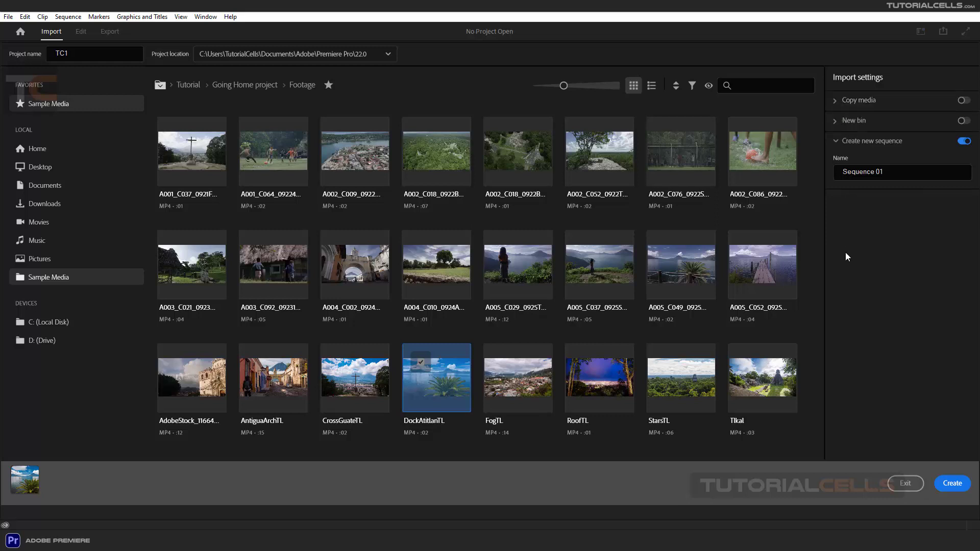
left_click(772, 378)
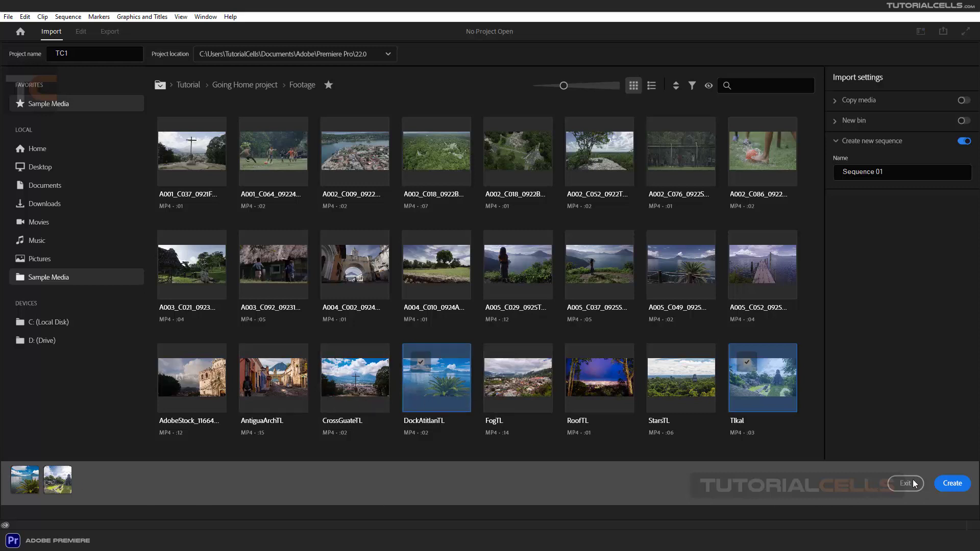
left_click(944, 484)
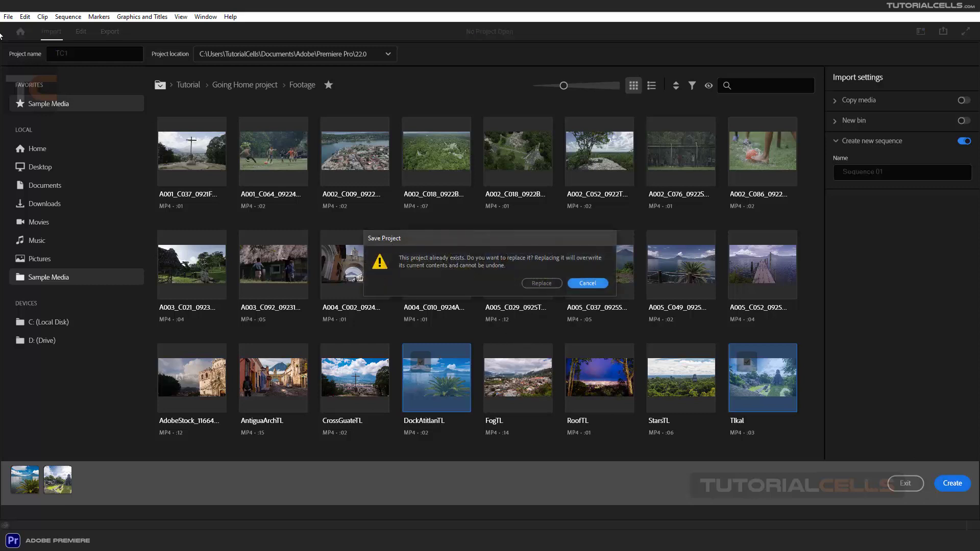
left_click(549, 287)
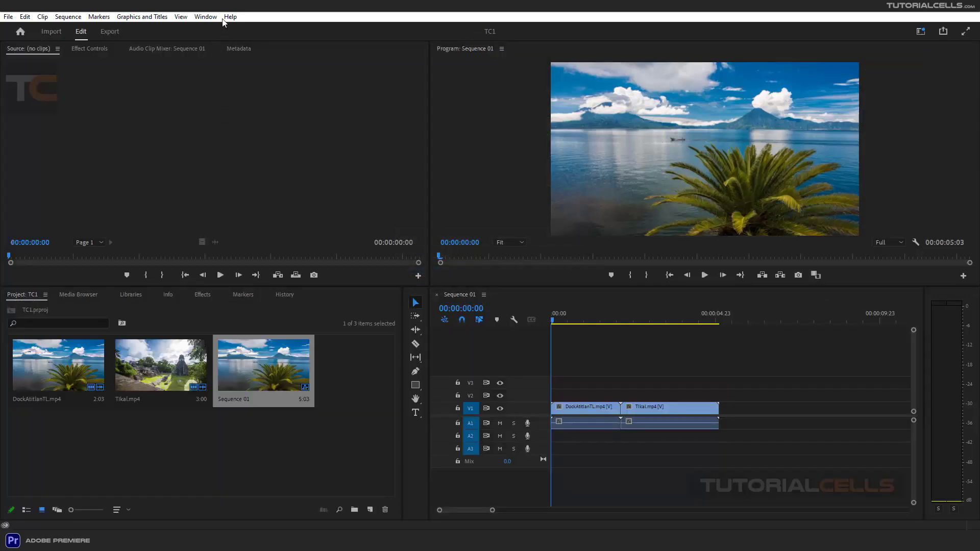
- Look through the Import page, the Home screen and the Export settings, and return to the Edit workspace
left_click(356, 134)
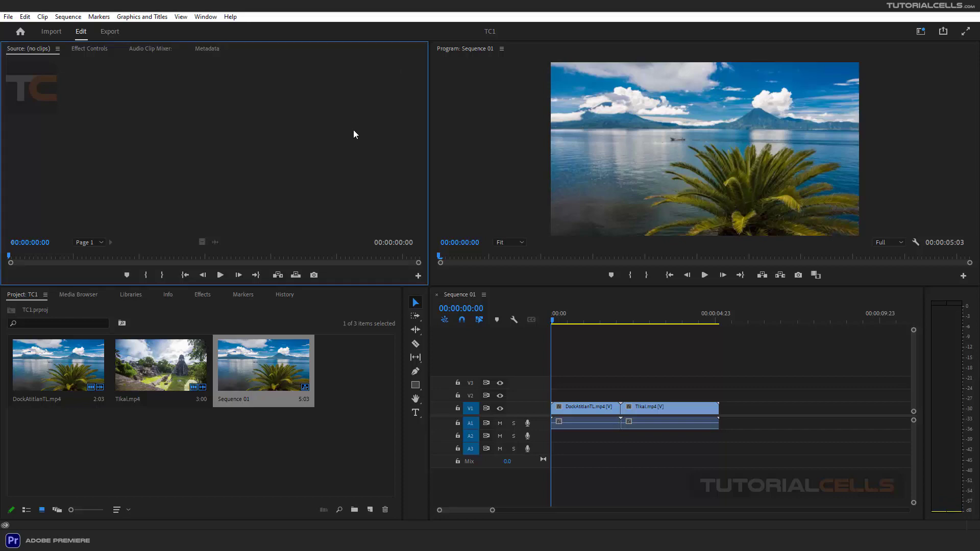
left_click(51, 32)
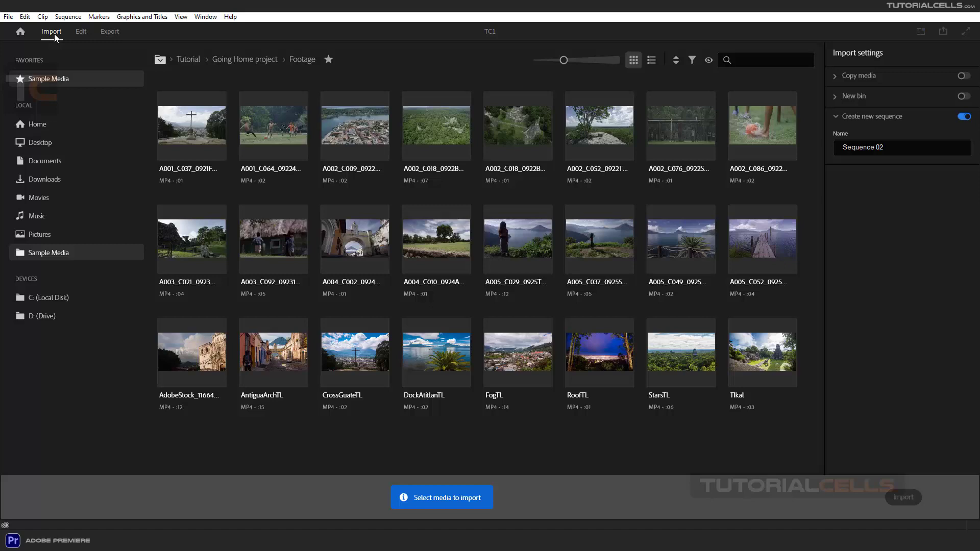
left_click(22, 34)
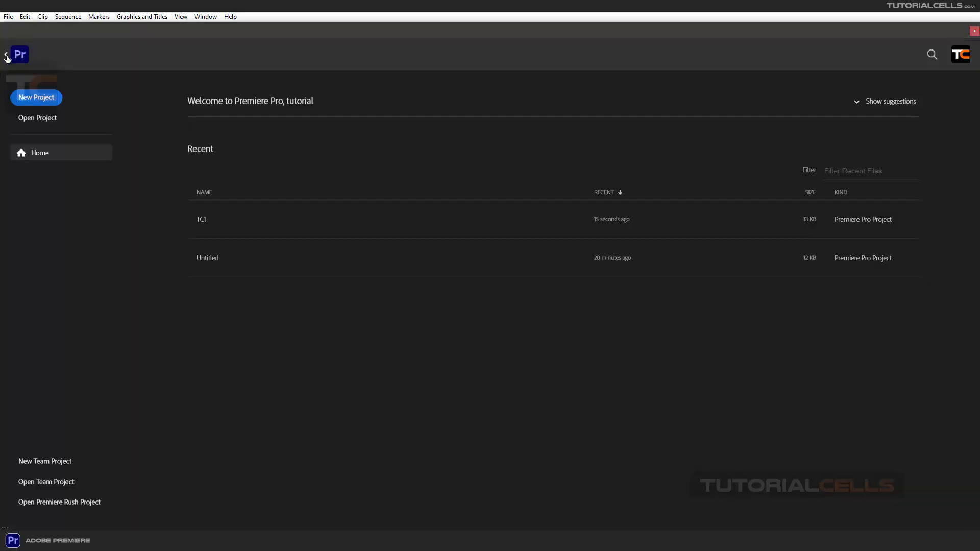
left_click(7, 55)
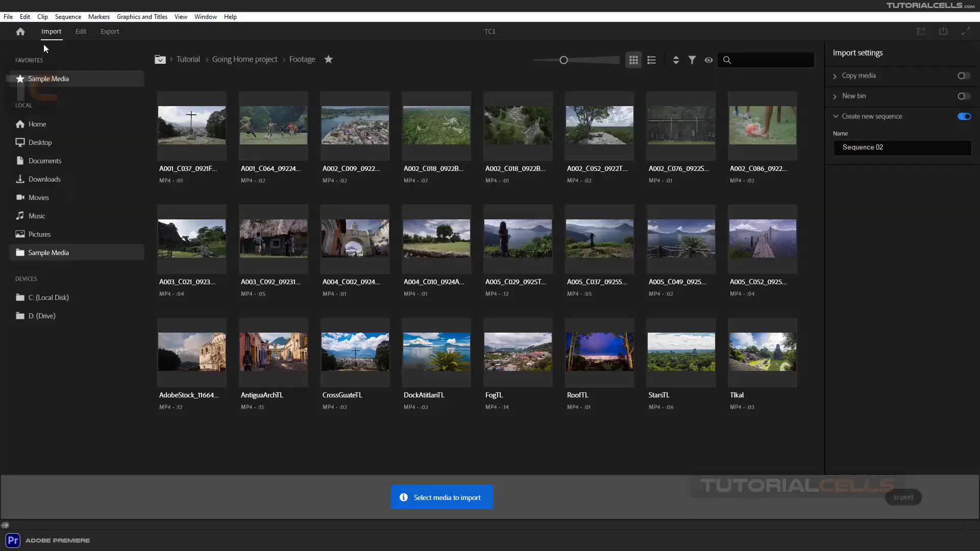
left_click(80, 33)
left_click(116, 34)
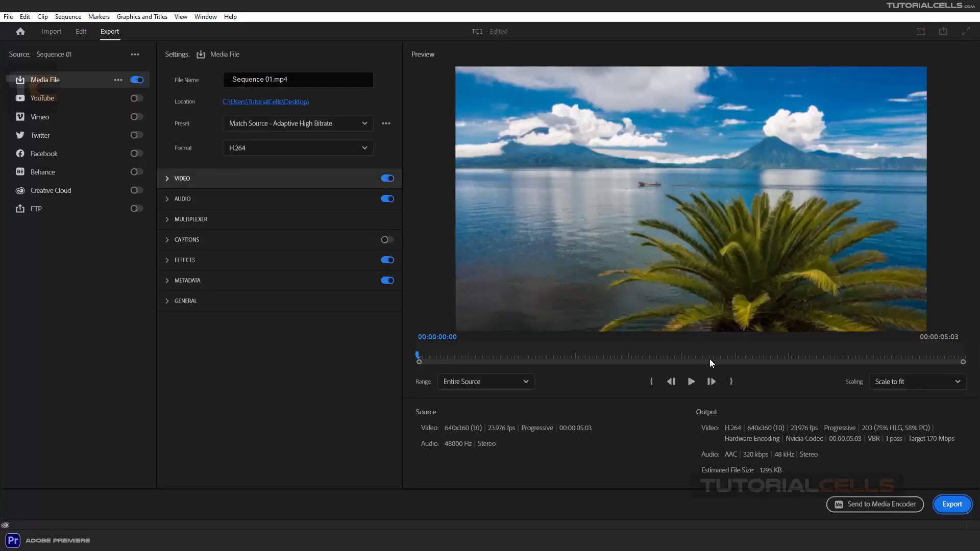
left_click(82, 32)
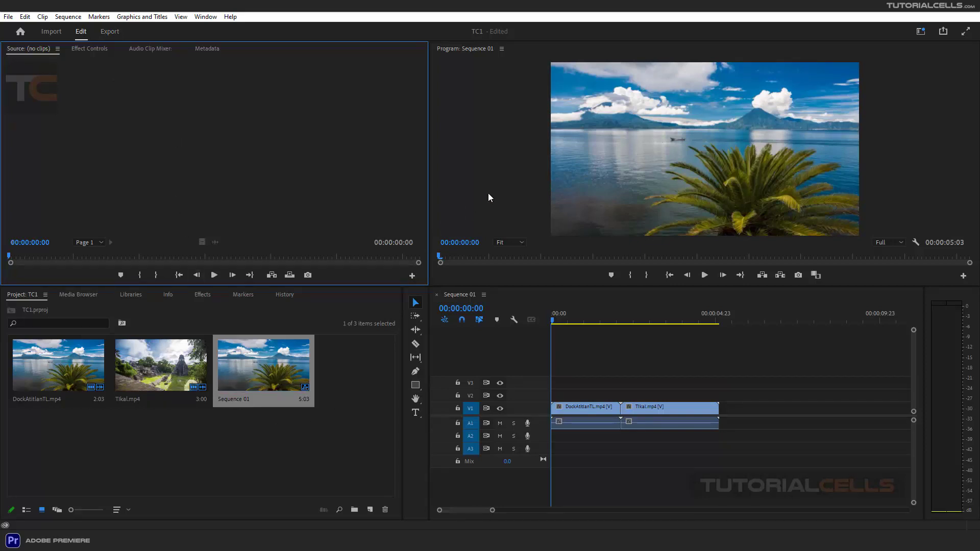
left_click(216, 446)
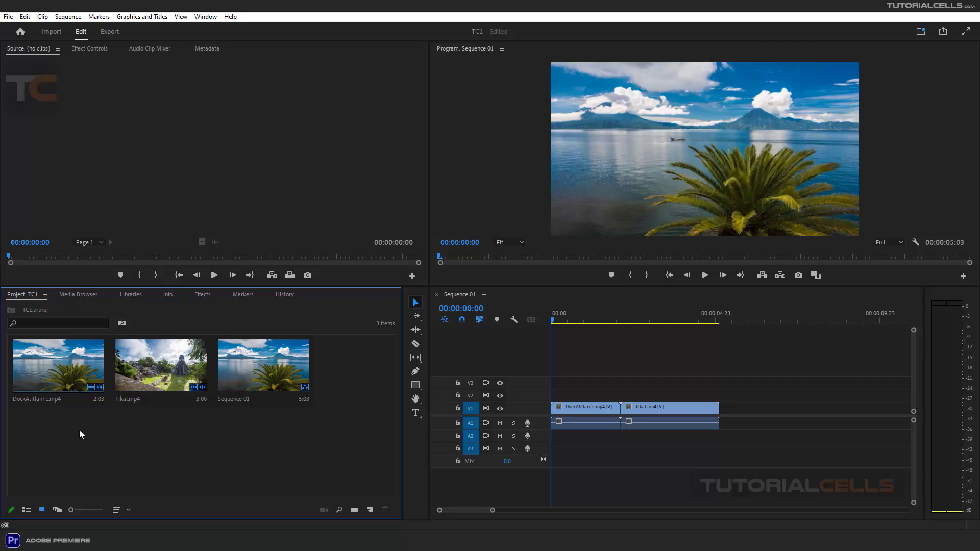
right_click(206, 447)
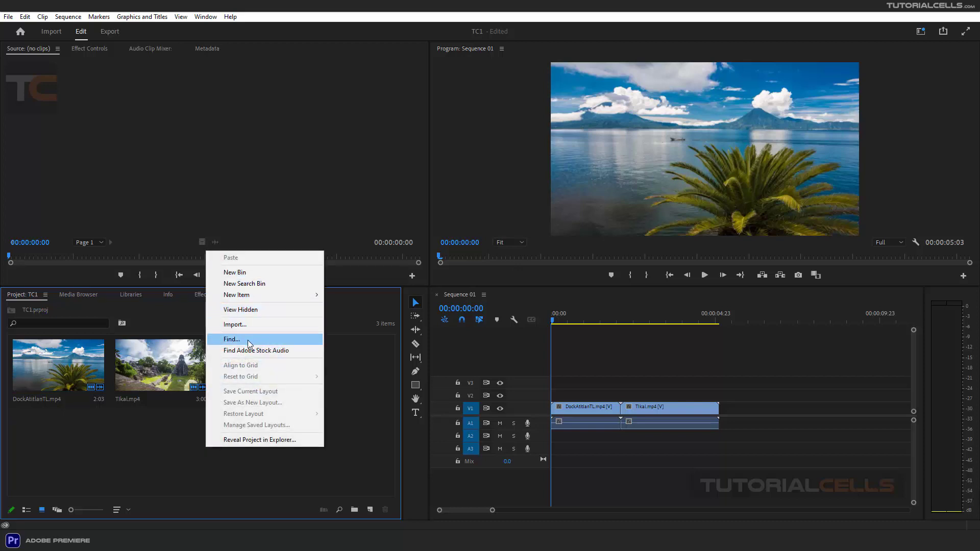
left_click(122, 448)
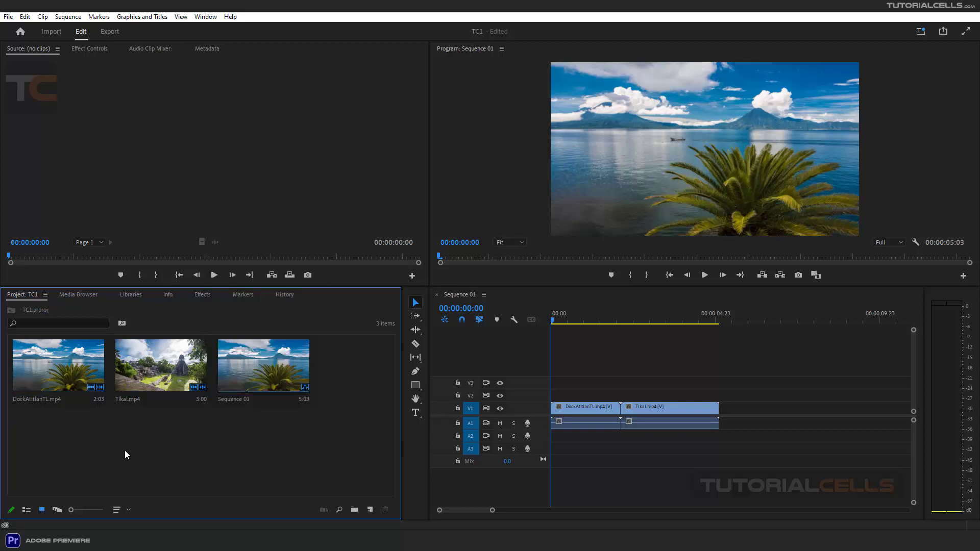
- Load DockAtitlanTL.mp4 from the project into the Source monitor and scrub its playhead to 00:00:00:23
double_click(58, 371)
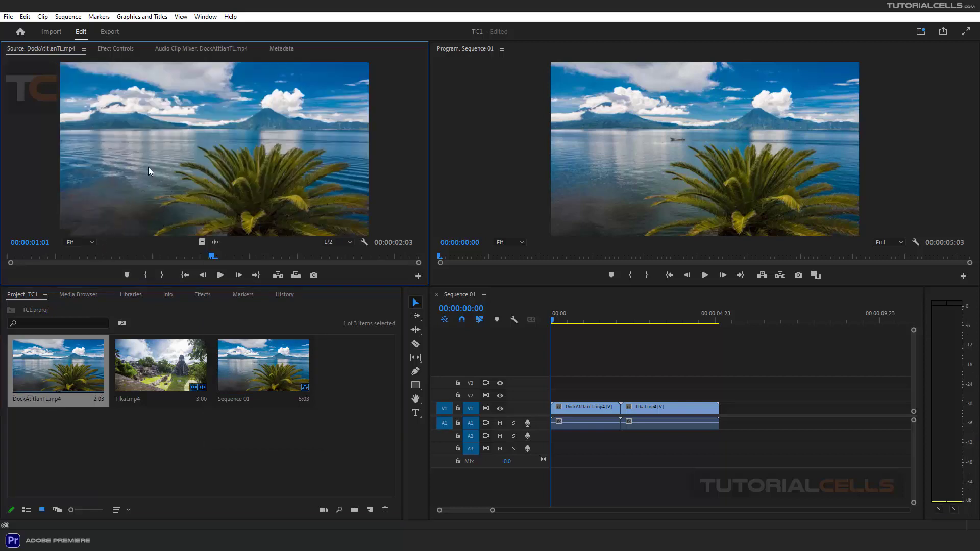
left_click_drag(211, 259, 119, 256)
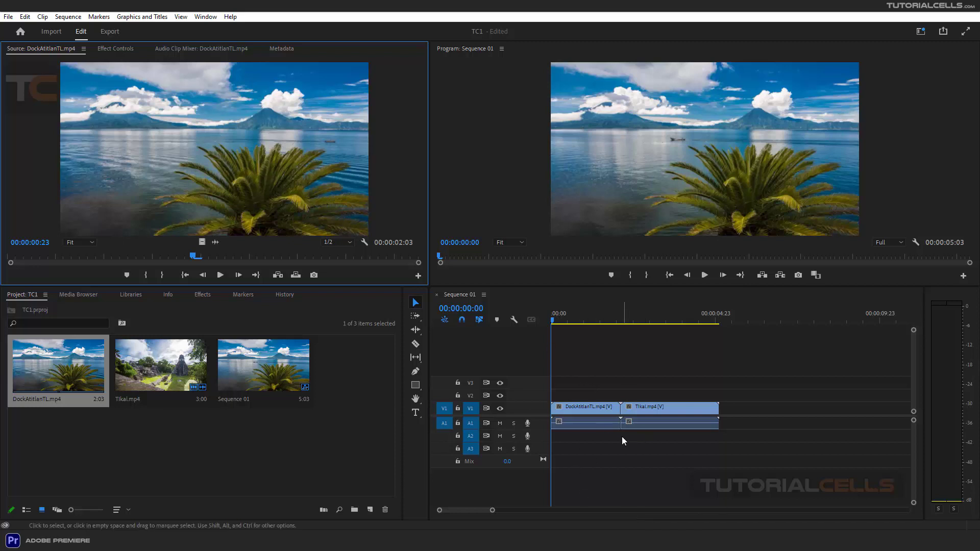
- Compare the timeline with the project items by selecting both timeline clips and Sequence 01, leaving the timeline clips deselected
left_click_drag(747, 386, 596, 446)
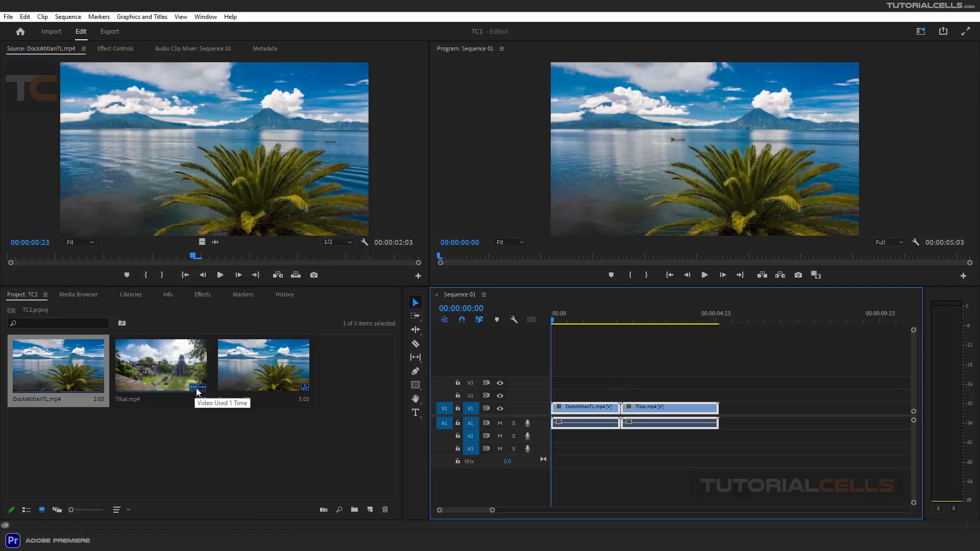
mouse_move(206, 391)
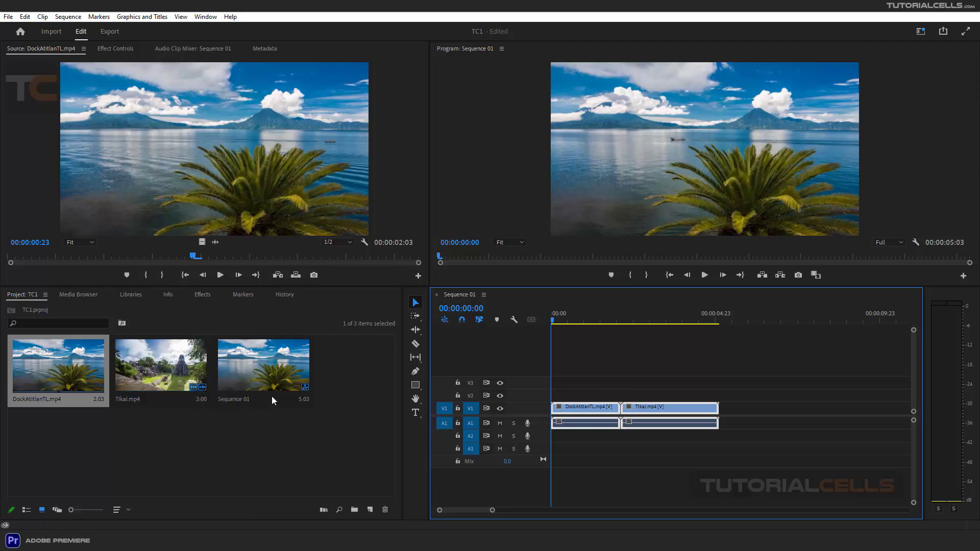
left_click(269, 378)
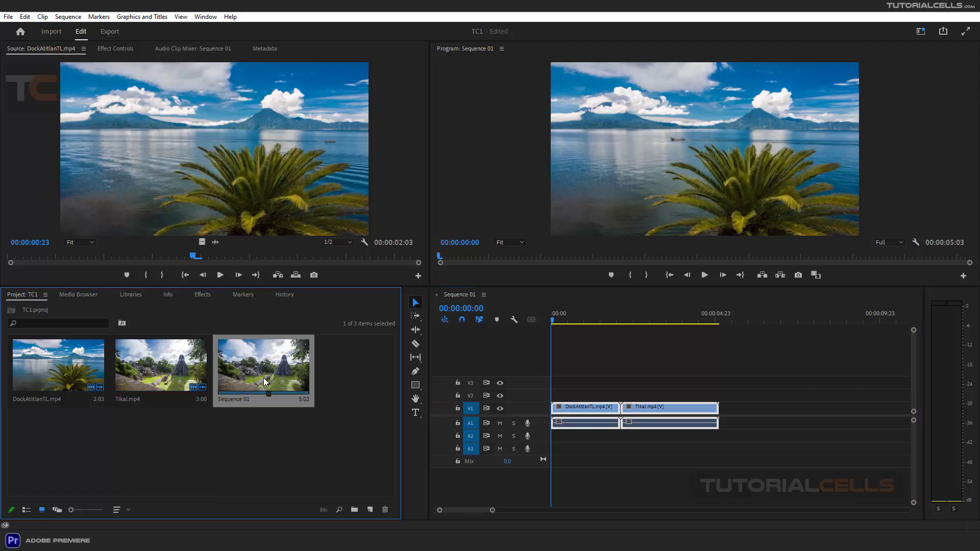
mouse_move(199, 390)
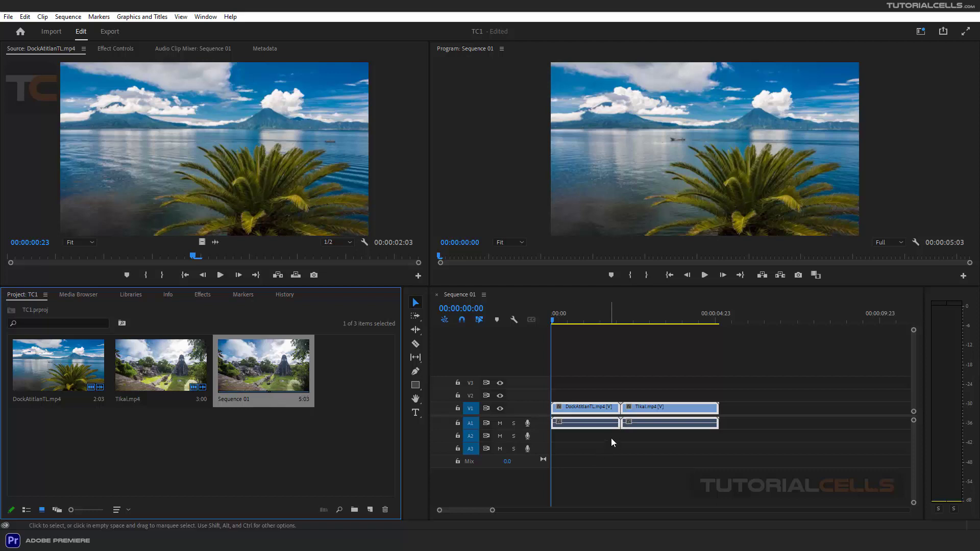
left_click(630, 448)
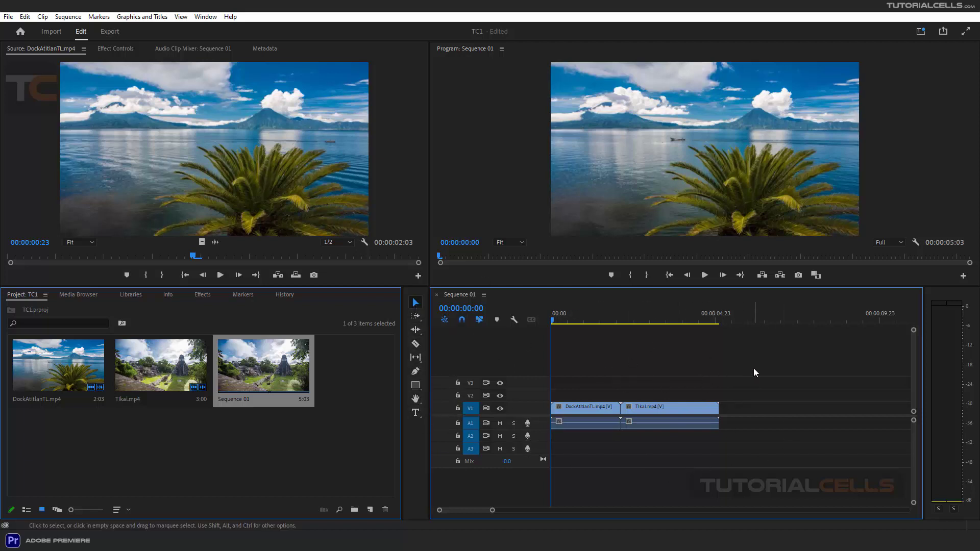
left_click_drag(753, 369, 608, 447)
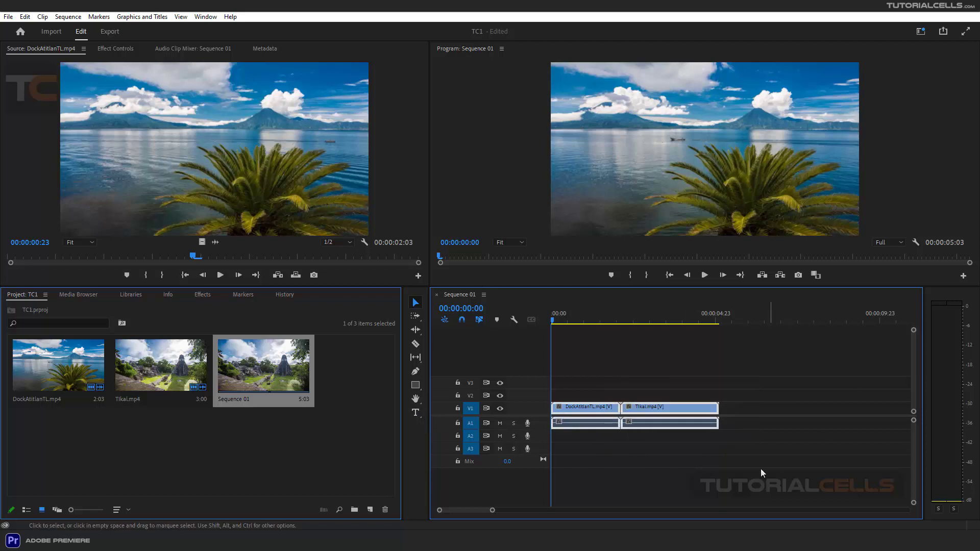
left_click(762, 384)
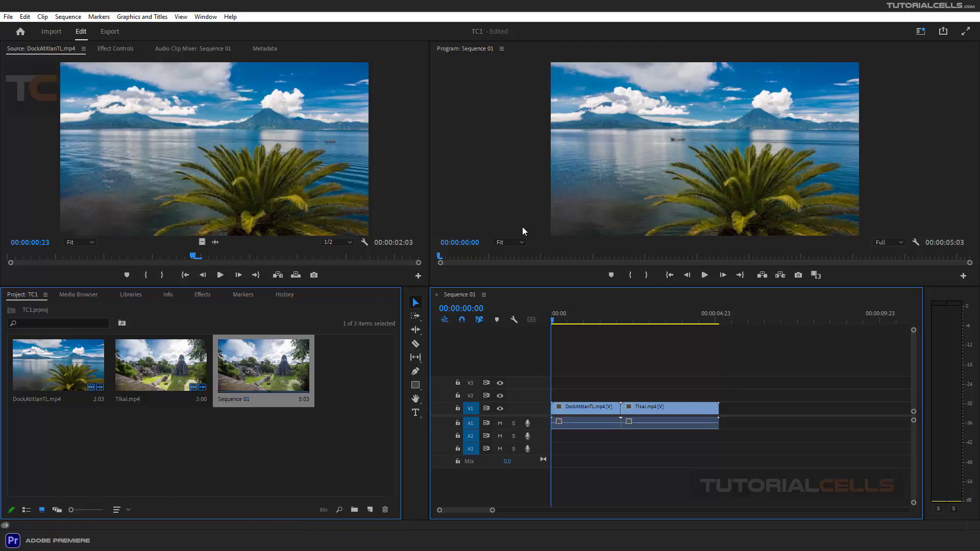
- Move the Sequence 01 playhead to 00:00:02:12 and view the sequence's export settings before returning to the Edit workspace
left_click(658, 187)
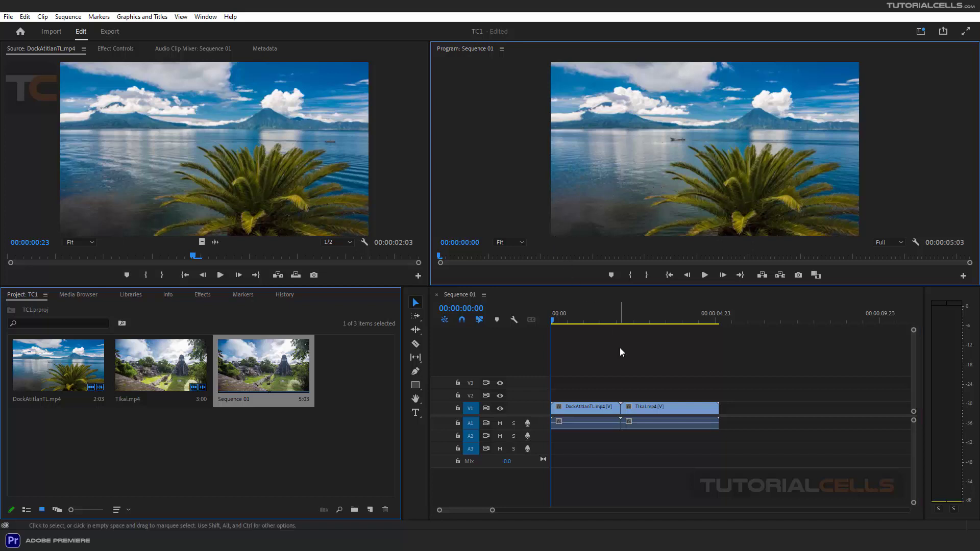
left_click_drag(557, 322, 633, 323)
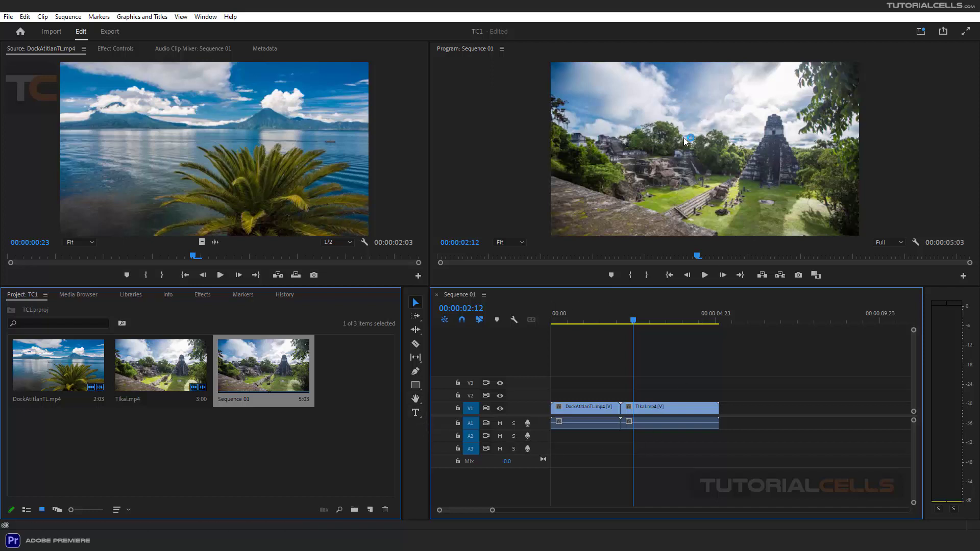
left_click(115, 31)
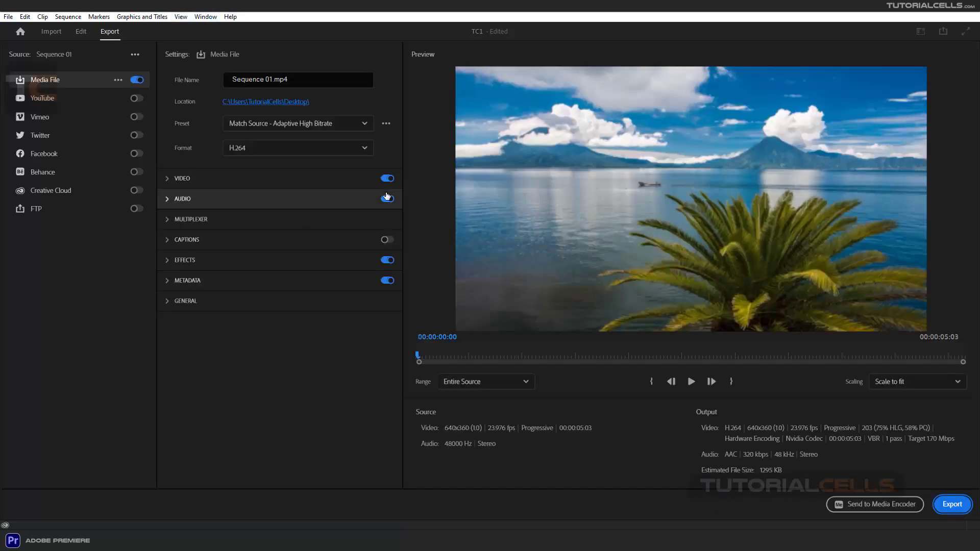
left_click(78, 34)
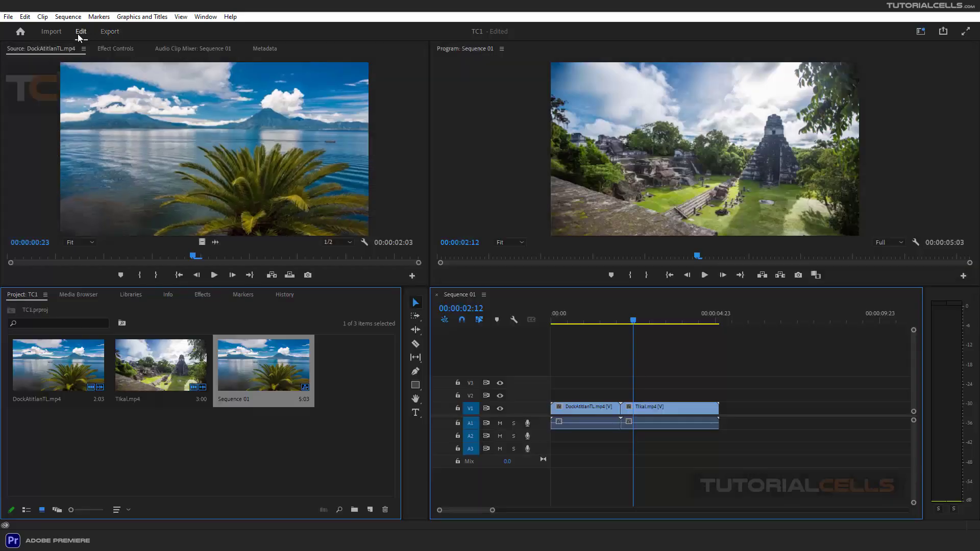
- Make the Source and Program monitors slightly taller and readjust the divider between them
left_click_drag(429, 211, 408, 210)
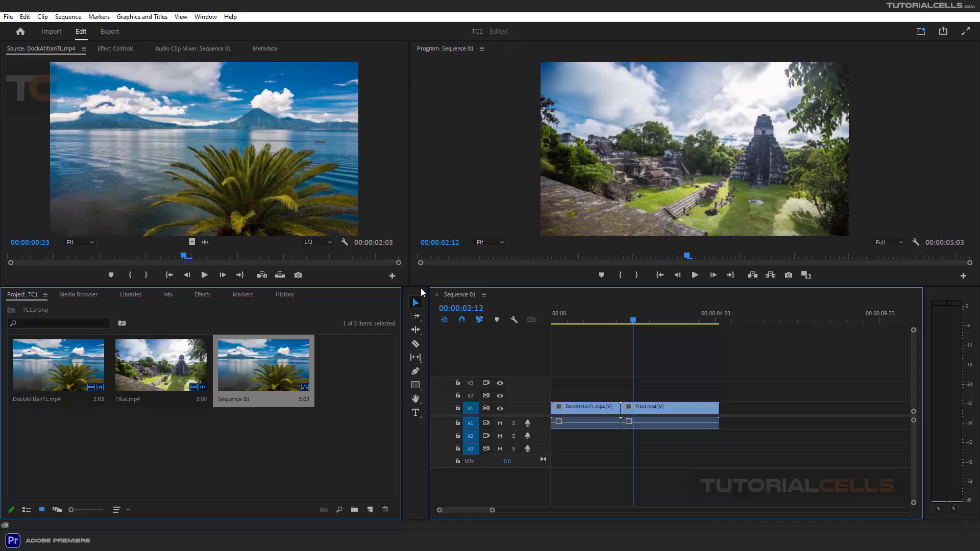
mouse_move(421, 287)
left_mouse_down()
mouse_move(420, 257)
mouse_move(422, 293)
left_mouse_up()
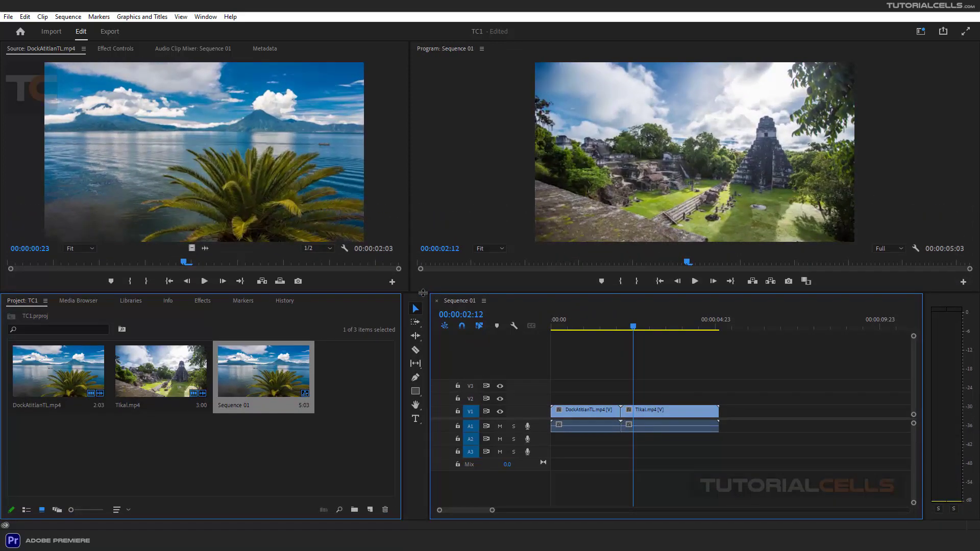
left_click_drag(423, 293, 422, 297)
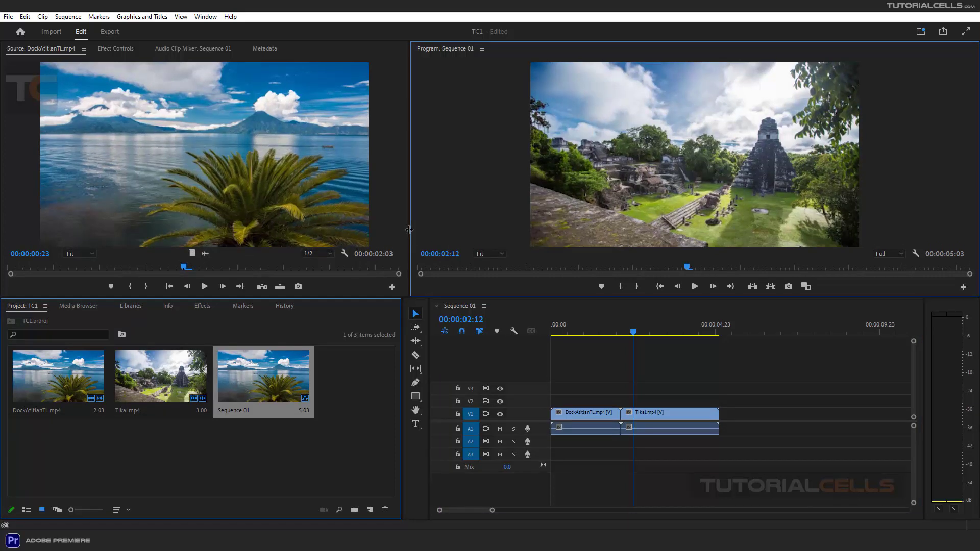
left_click_drag(409, 229, 428, 229)
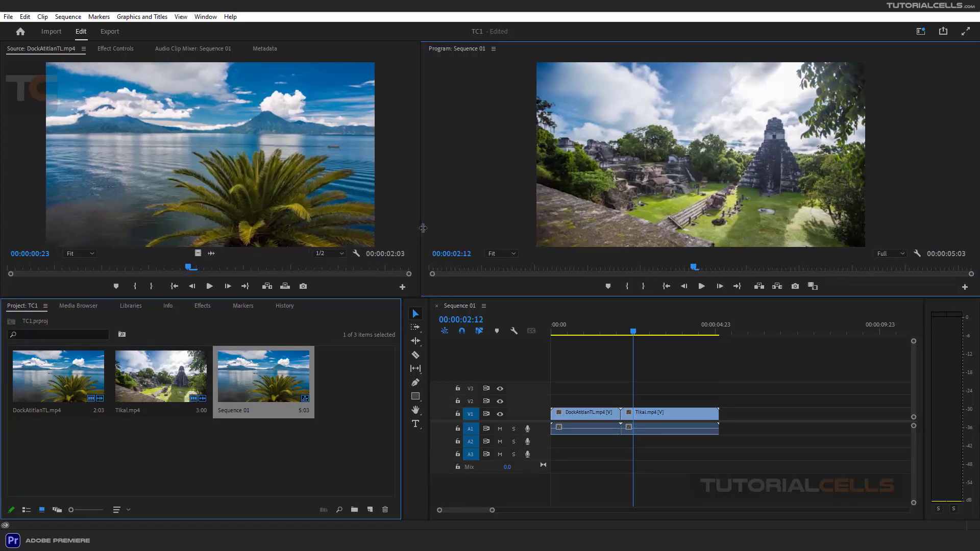
- Switch to the Assembly workspace and on to the Color workspace to compare their panel layouts
left_click(923, 32)
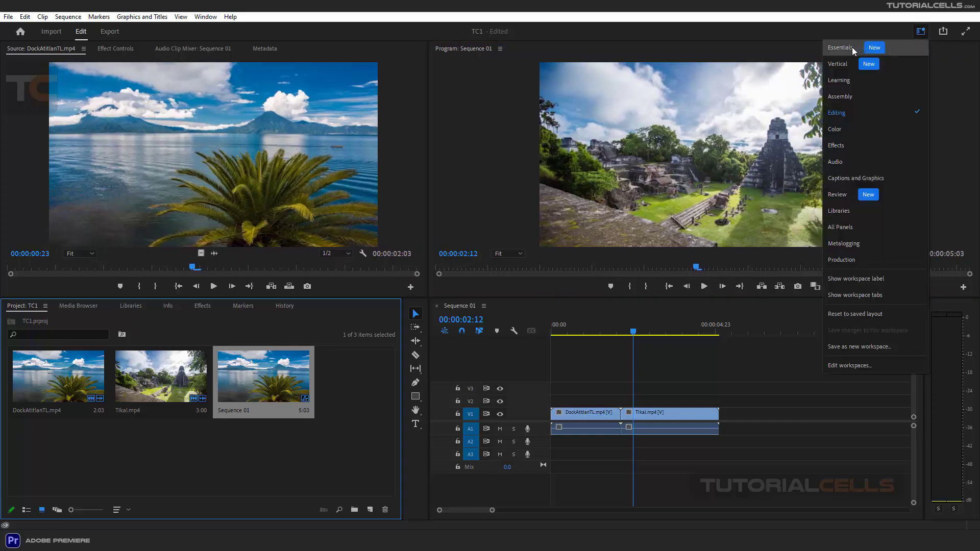
left_click(843, 97)
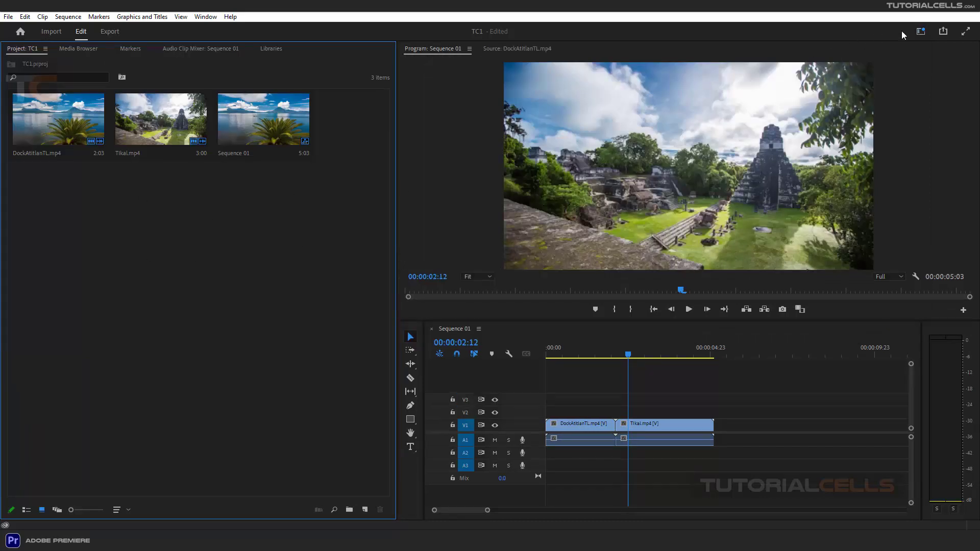
left_click(921, 31)
left_click(847, 128)
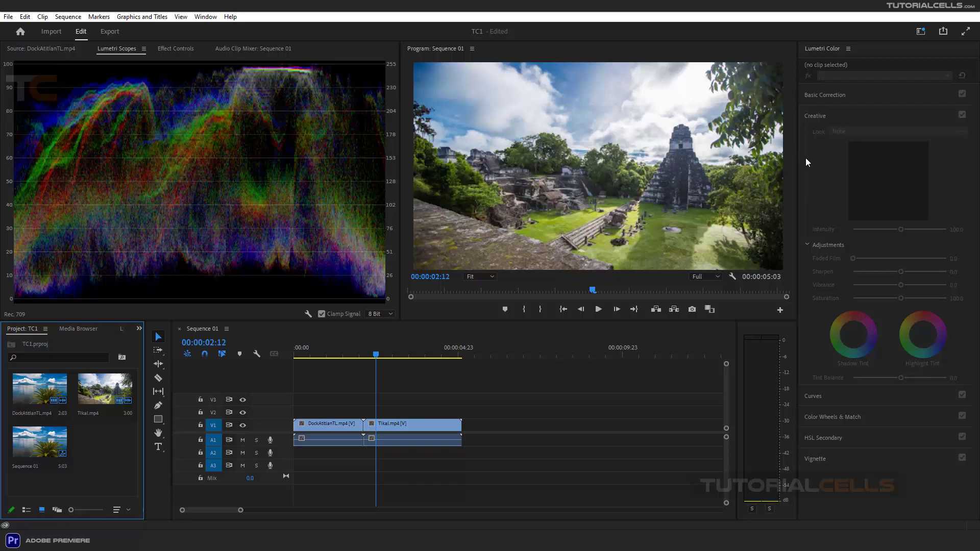
- Switch to the Effects workspace and expand the Audio Transitions folder among the effects
left_click(921, 31)
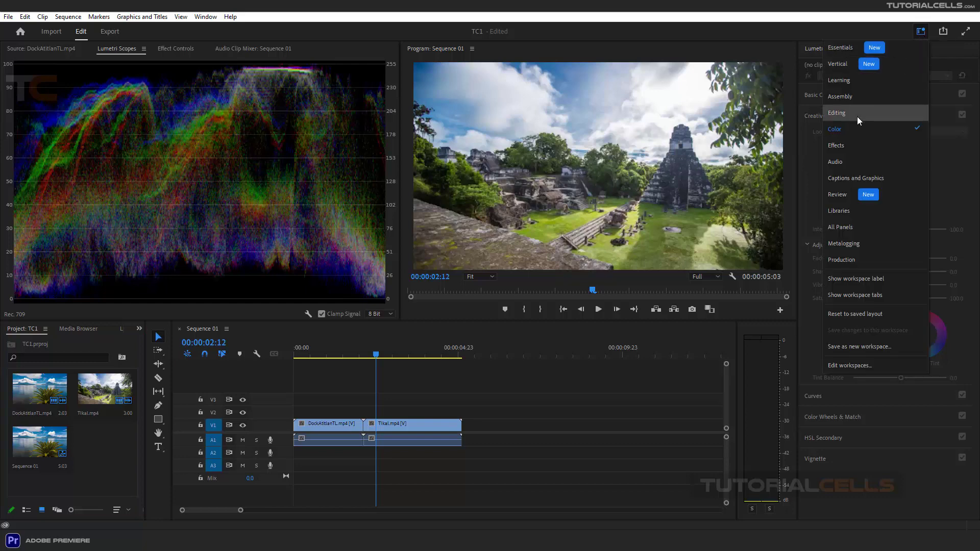
left_click(850, 144)
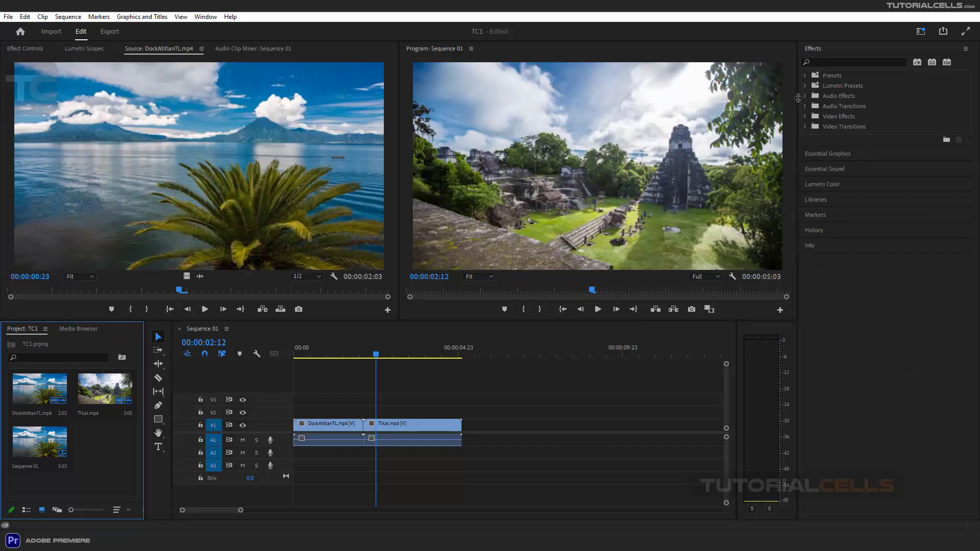
left_click(808, 96)
left_click(808, 97)
left_click(805, 107)
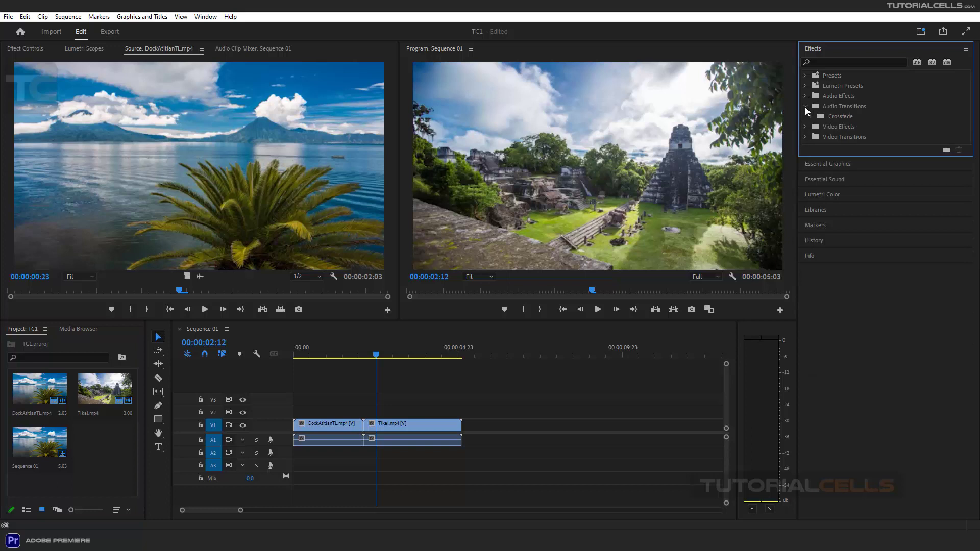
- Return to the Editing workspace and make the Project panel active
left_click(921, 32)
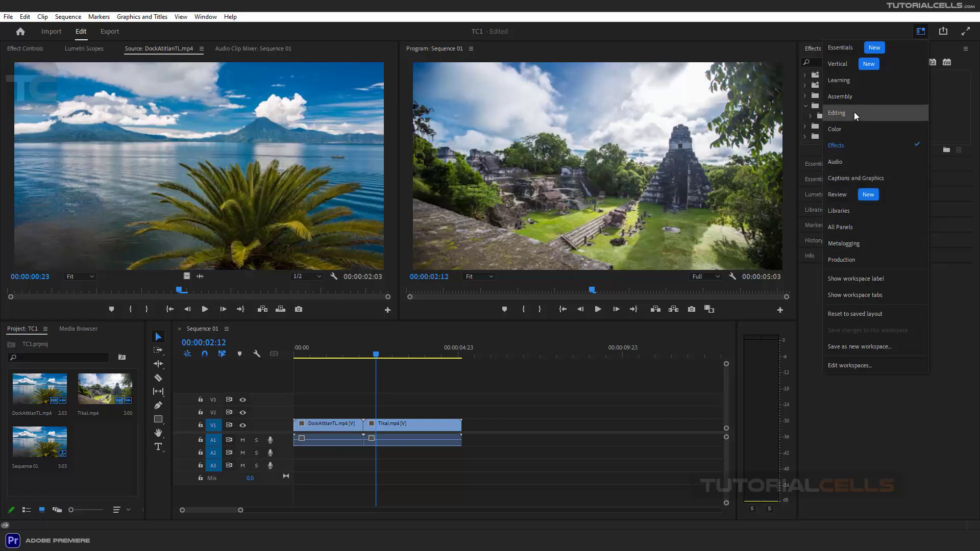
left_click(837, 113)
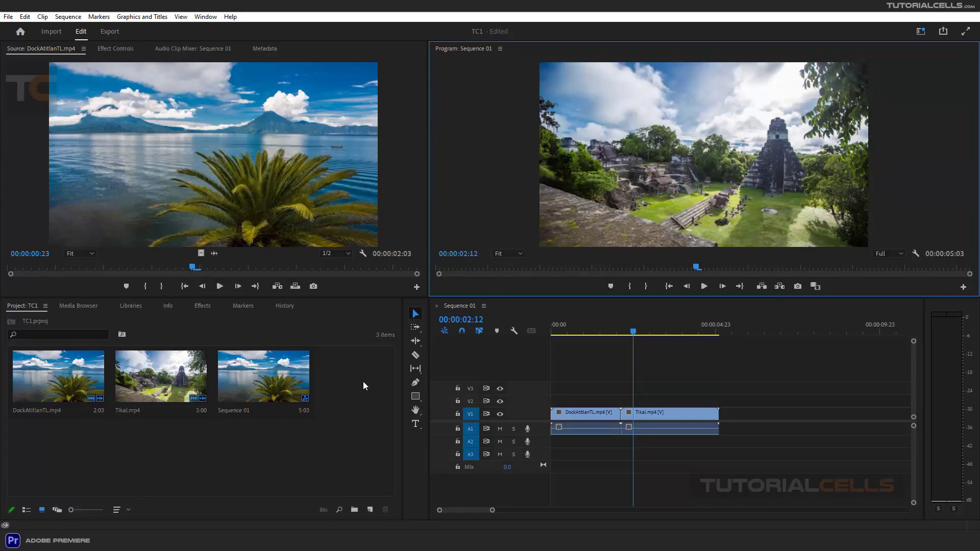
left_click(363, 386)
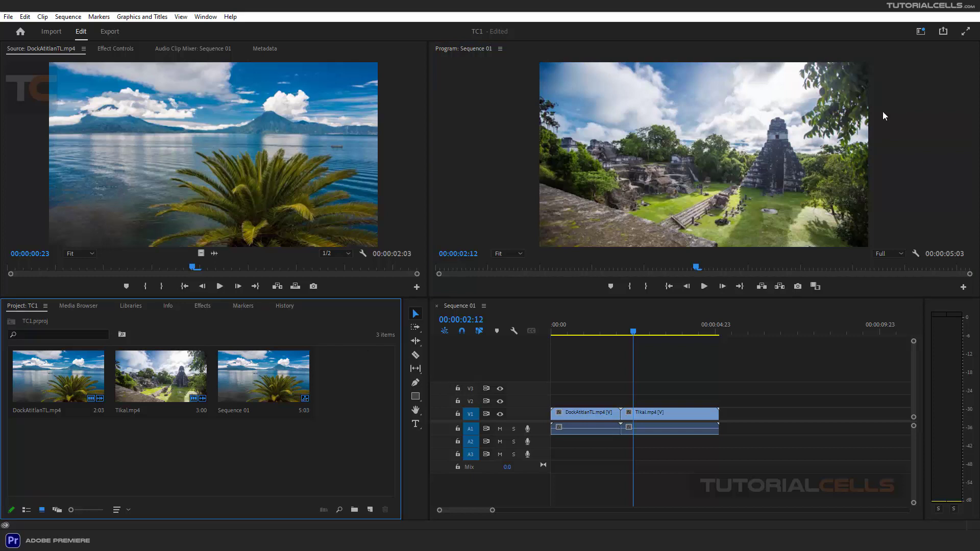
- Review the available workspaces, the workspace layout options and the list of panels that can be shown, leaving the Editing workspace active
left_click(922, 32)
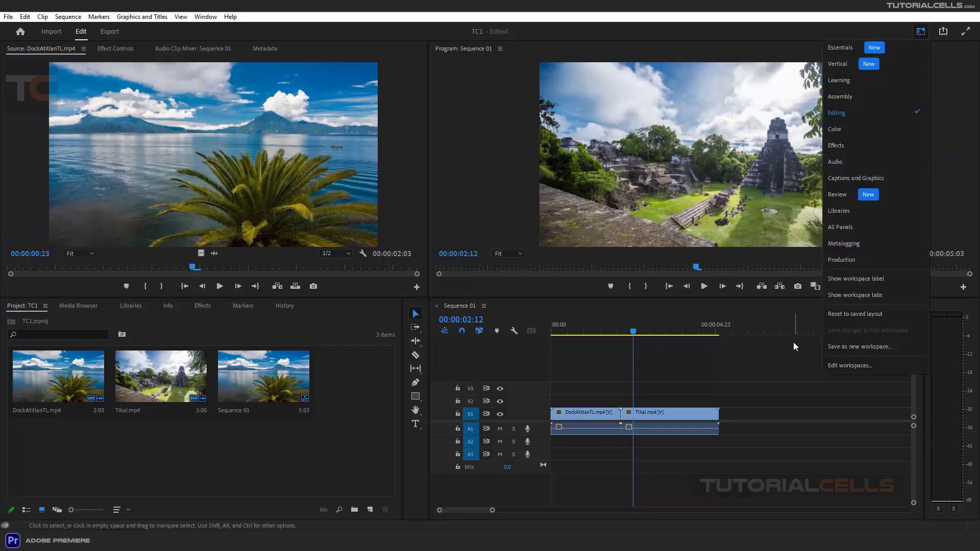
left_click(946, 152)
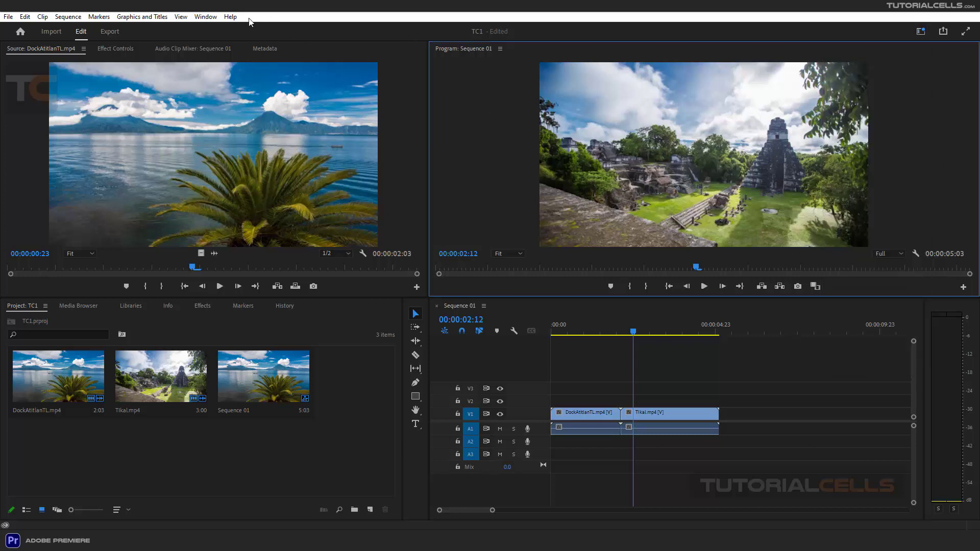
left_click(205, 19)
mouse_move(213, 33)
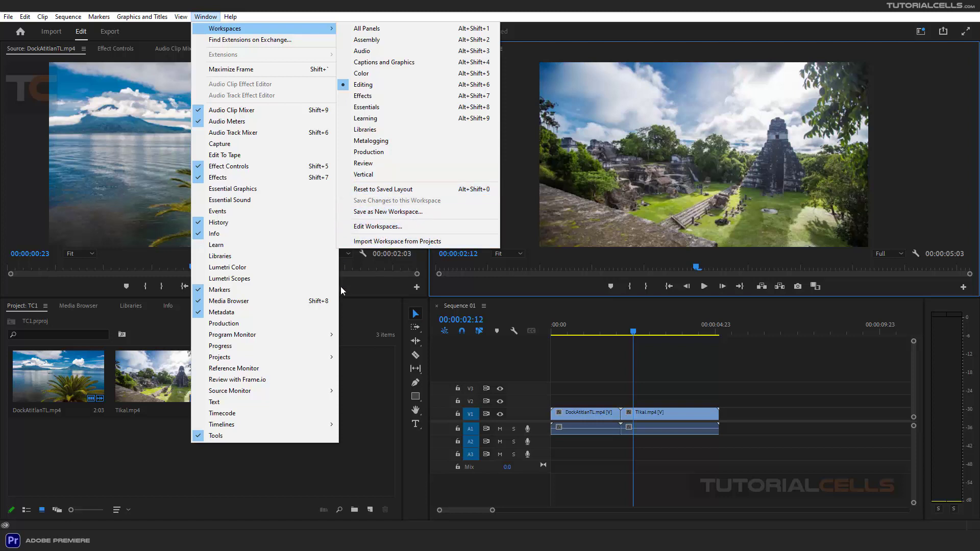
left_click(356, 314)
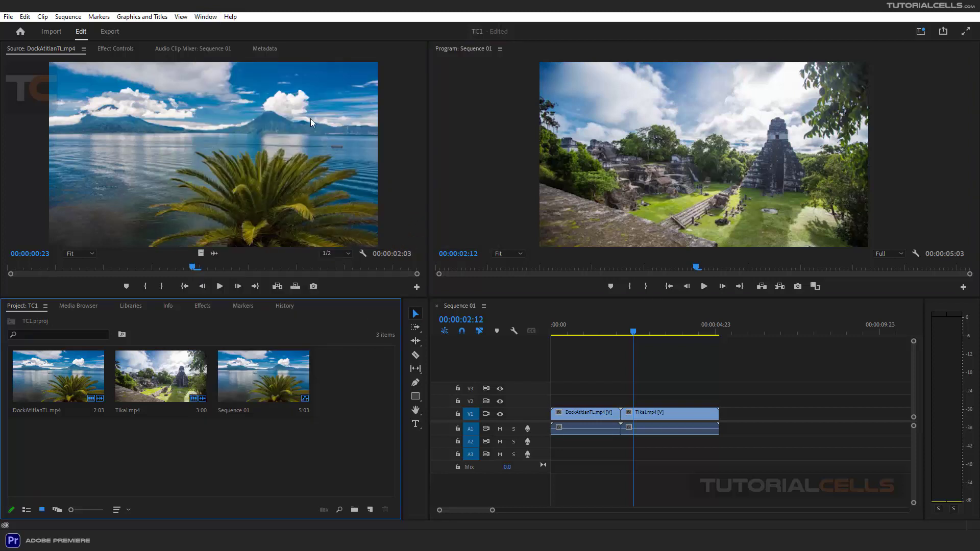
- Look through the main command categories, including file, edit and marker commands, without choosing any
left_click(14, 18)
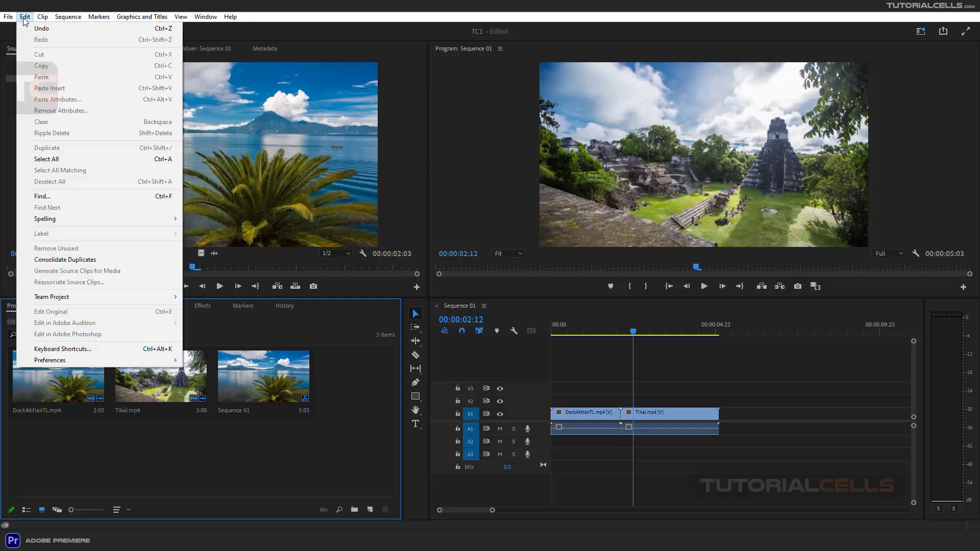
mouse_move(68, 18)
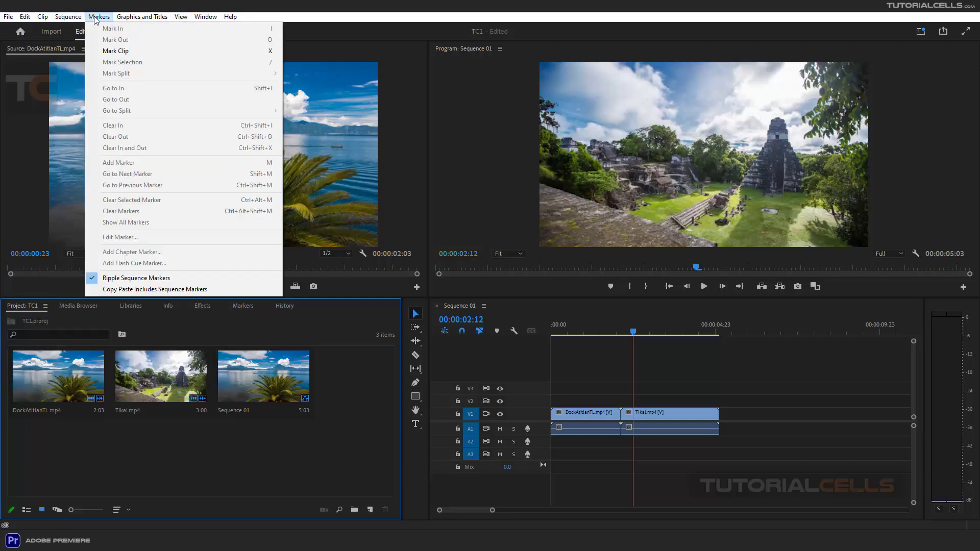
mouse_move(180, 18)
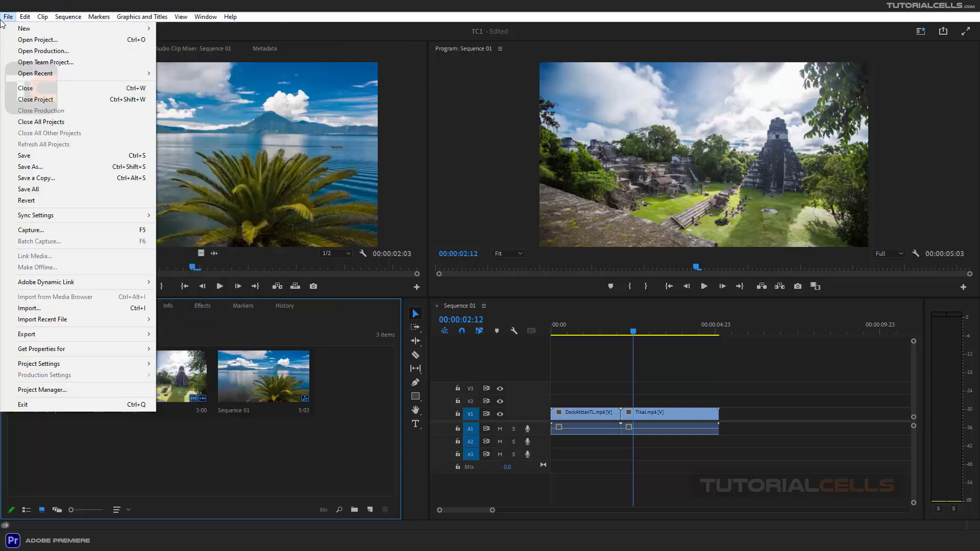
left_click(354, 10)
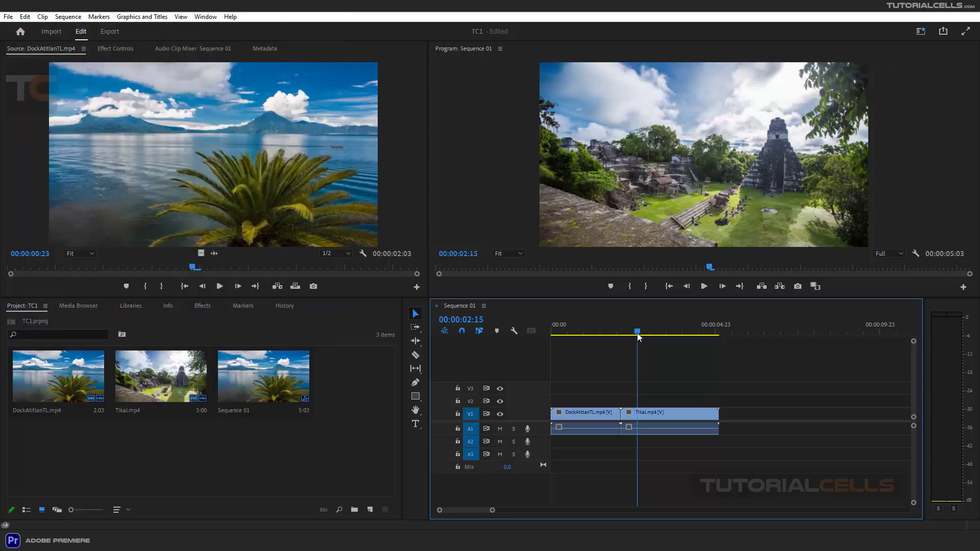
- Move the Sequence 01 playhead to 00:00:02:19
left_click_drag(635, 333, 643, 334)
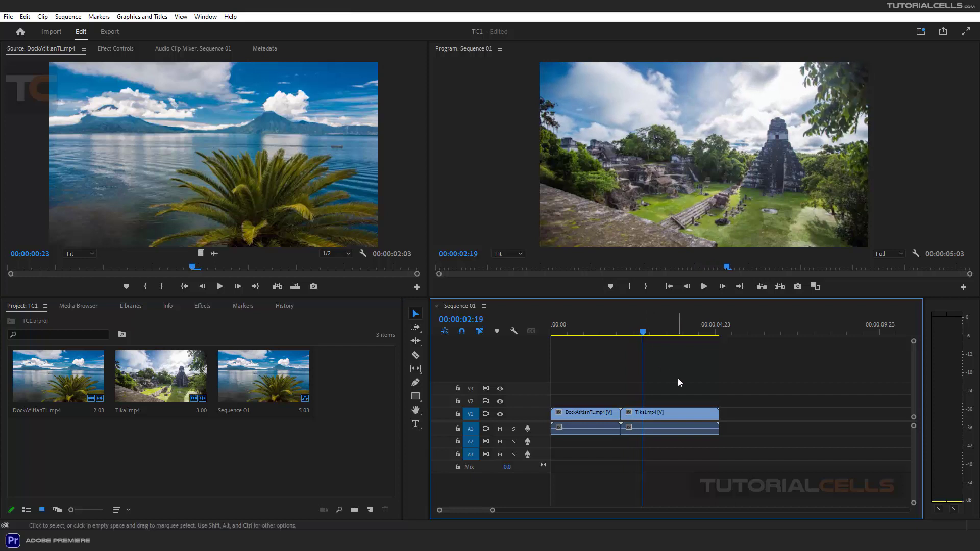